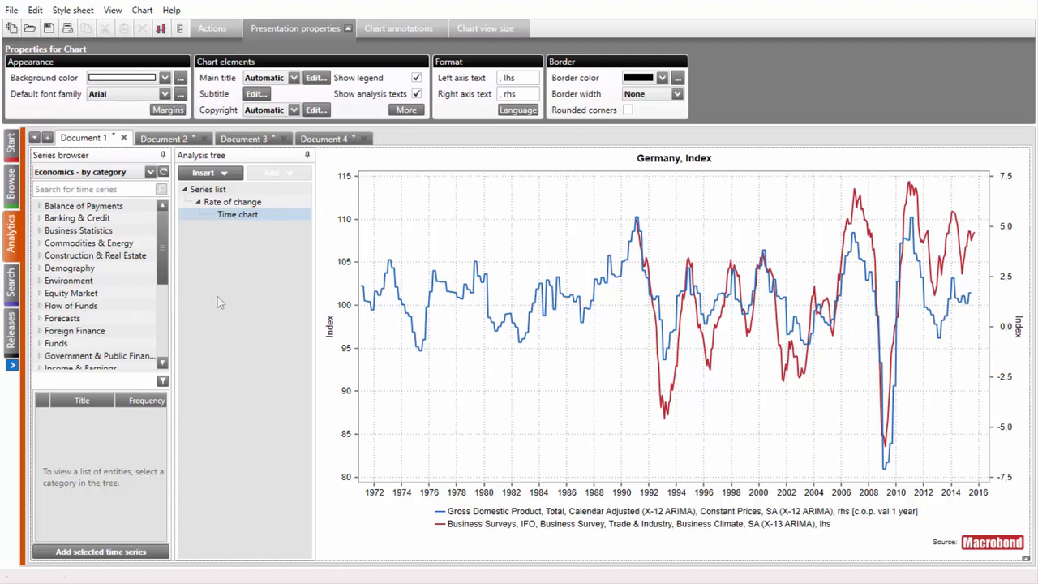
Set the higher frequency conversion method for all series in Document 1 to Cubic interpolation and view the time chart
left_click(217, 191)
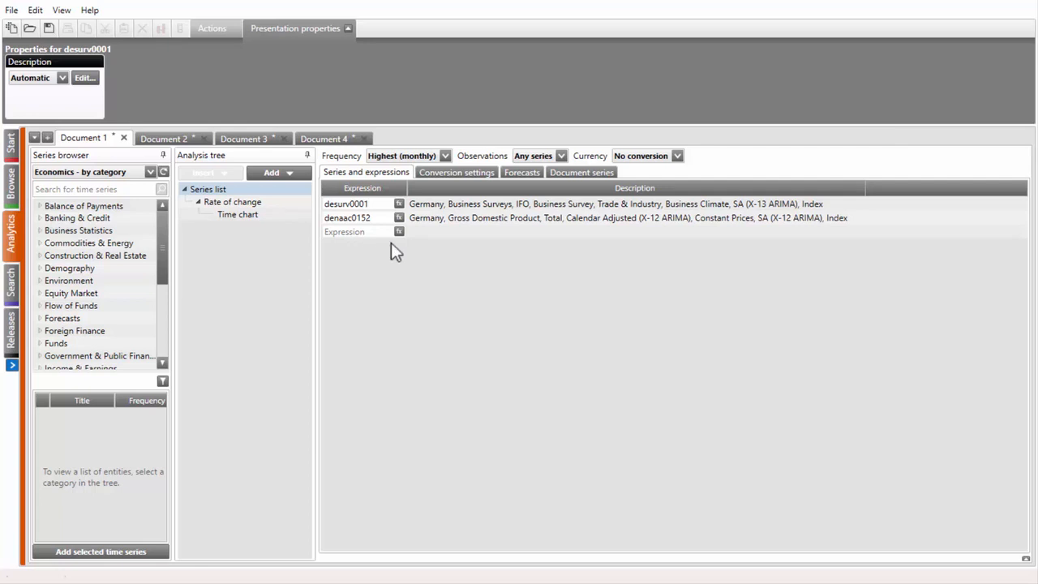
left_click(454, 171)
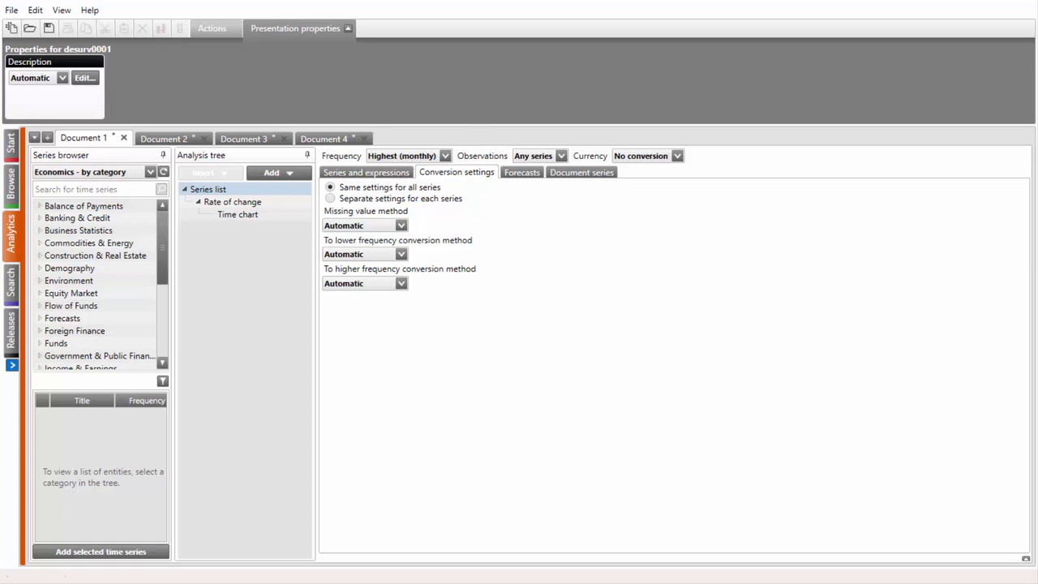
left_click(400, 284)
left_click(396, 336)
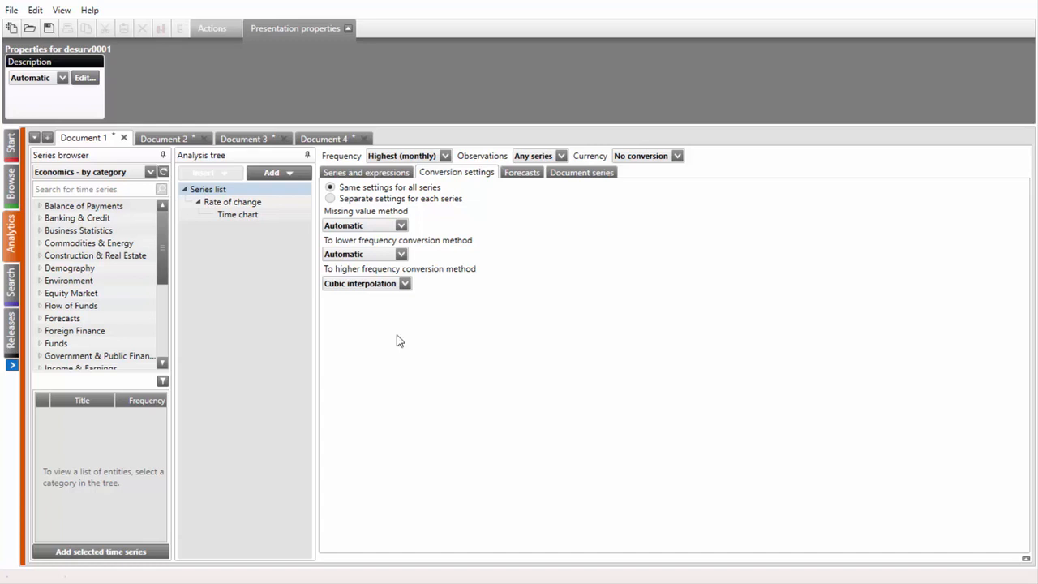
left_click(237, 215)
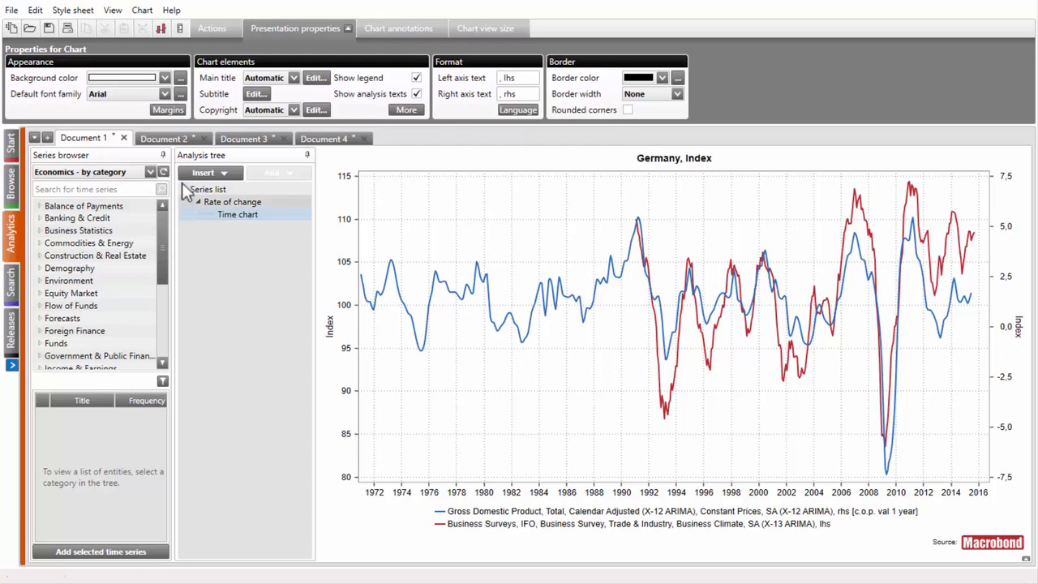
In Document 2, set the frequency to Lowest (quarterly) and the lower frequency conversion method to Average, then view the chart
left_click(168, 138)
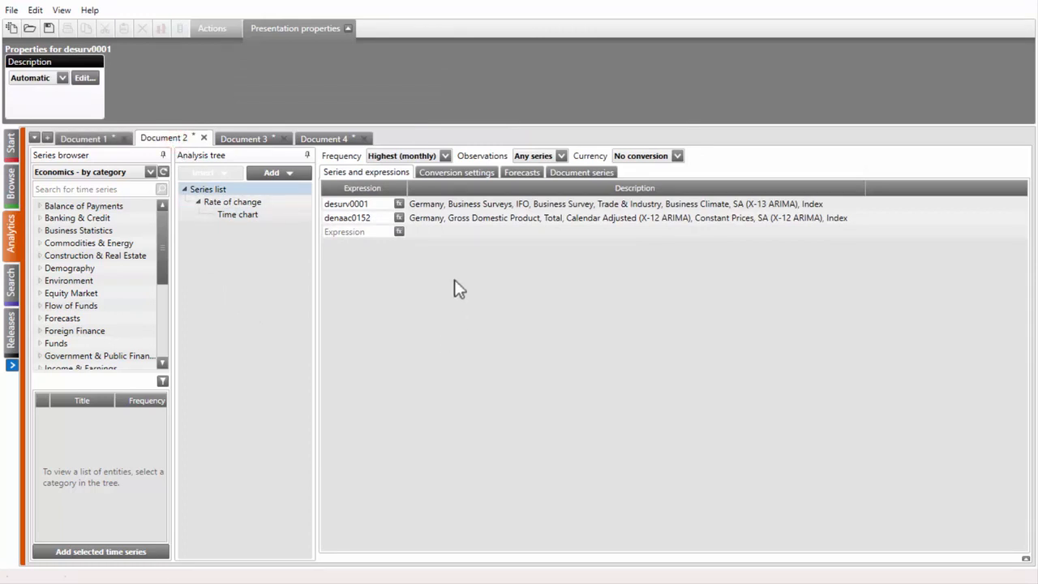
left_click(474, 174)
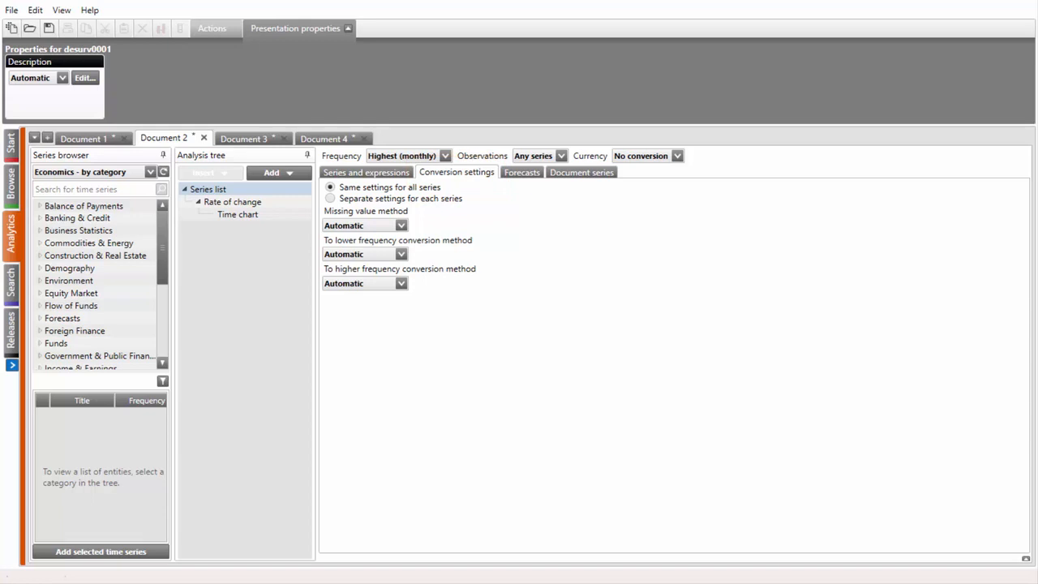
left_click(434, 160)
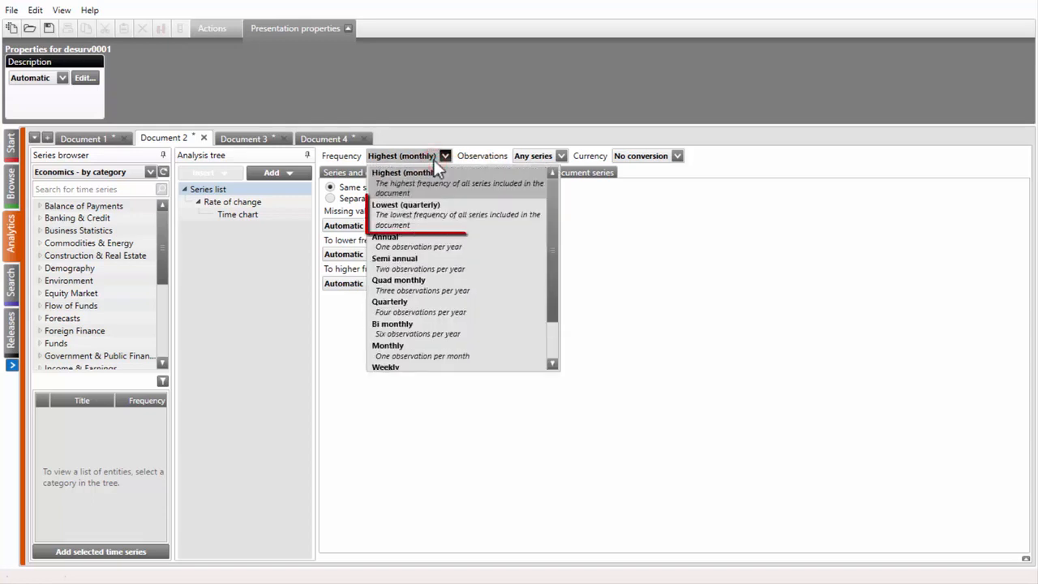
left_click(440, 205)
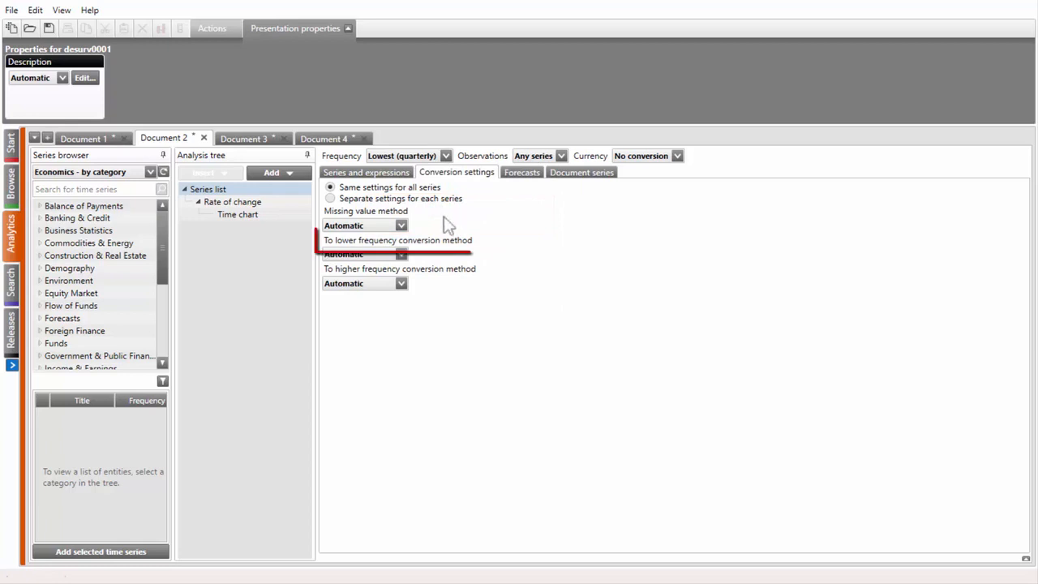
left_click(401, 254)
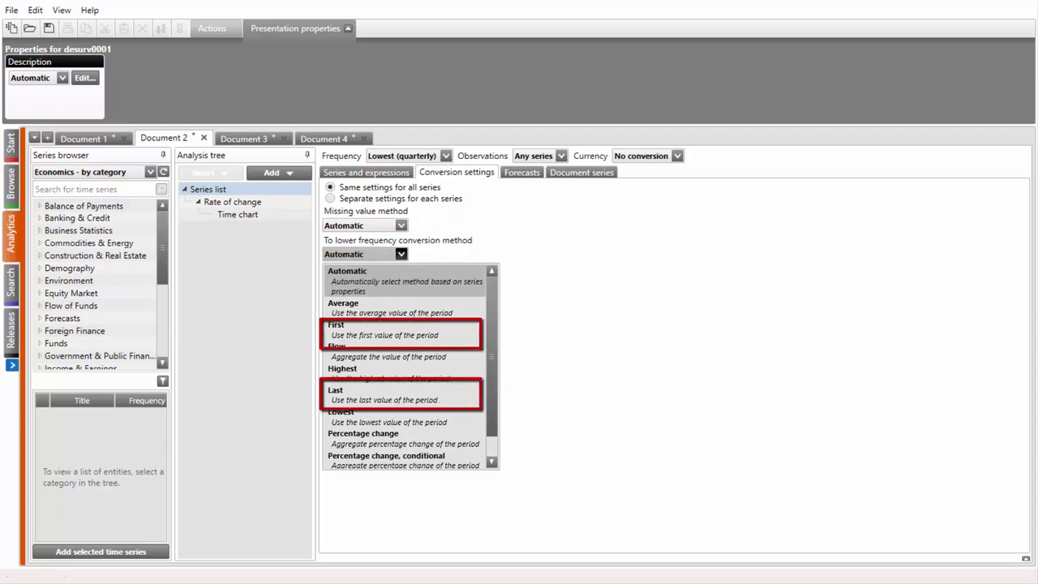
left_click(401, 311)
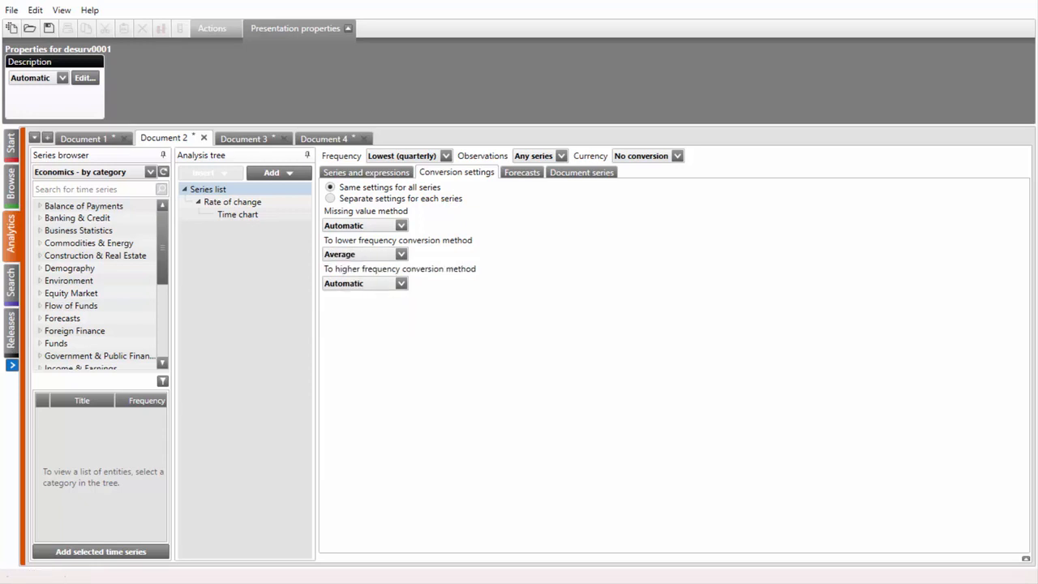
left_click(235, 219)
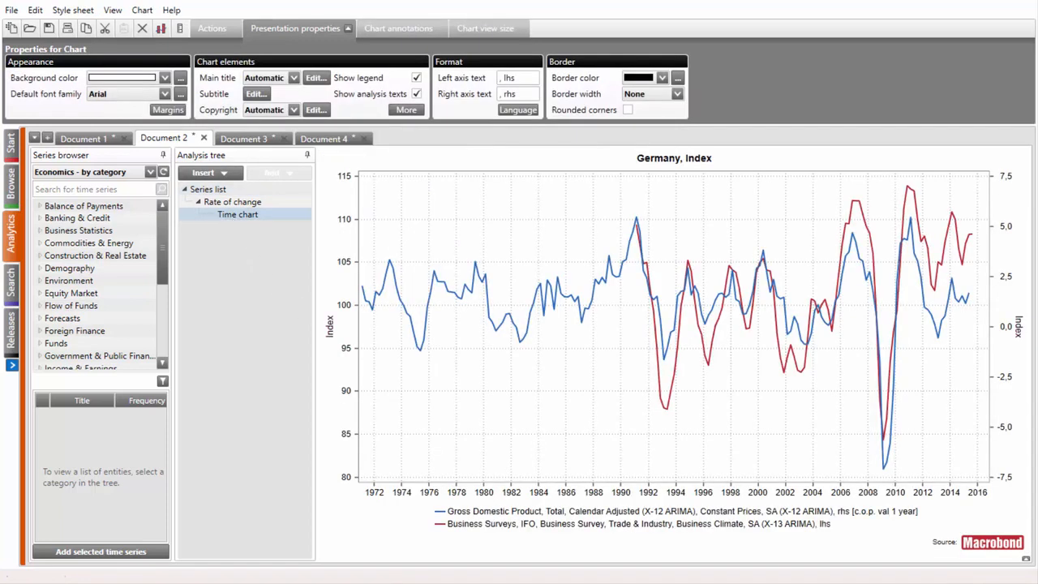
Add a Frequency conversion operation to the series list in Document 3
left_click(247, 139)
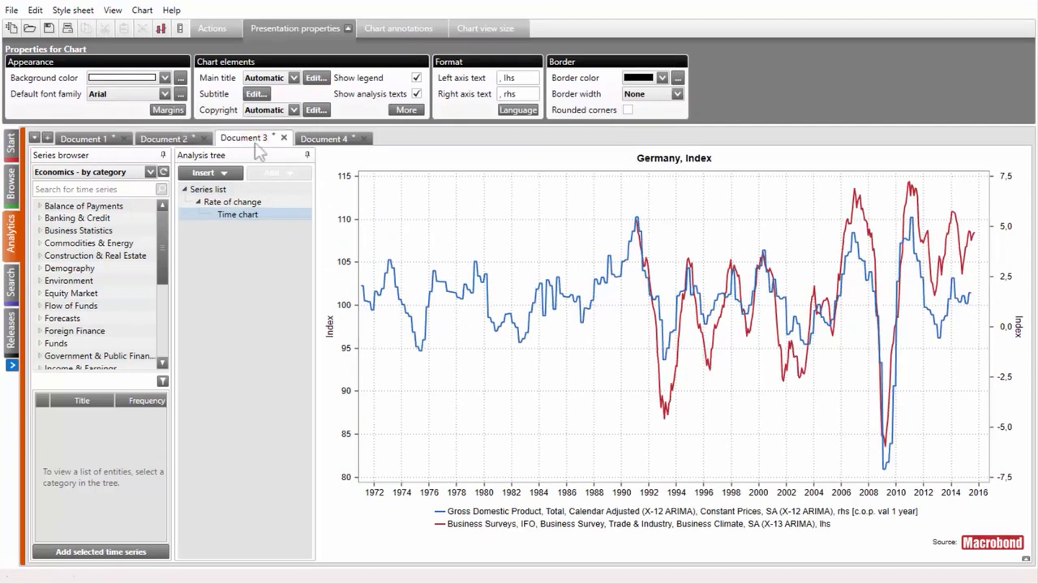
left_click(264, 190)
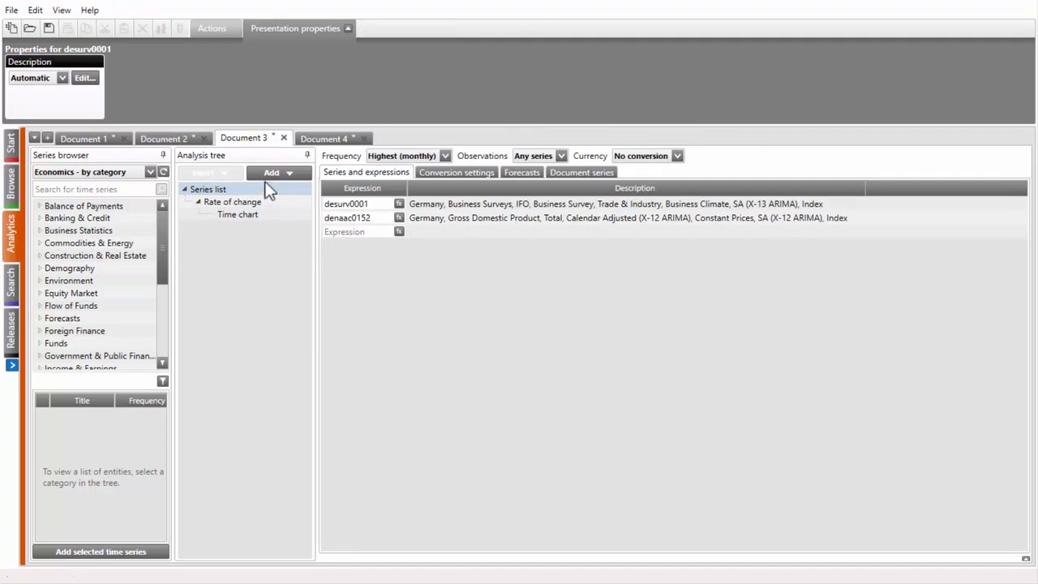
left_click(270, 175)
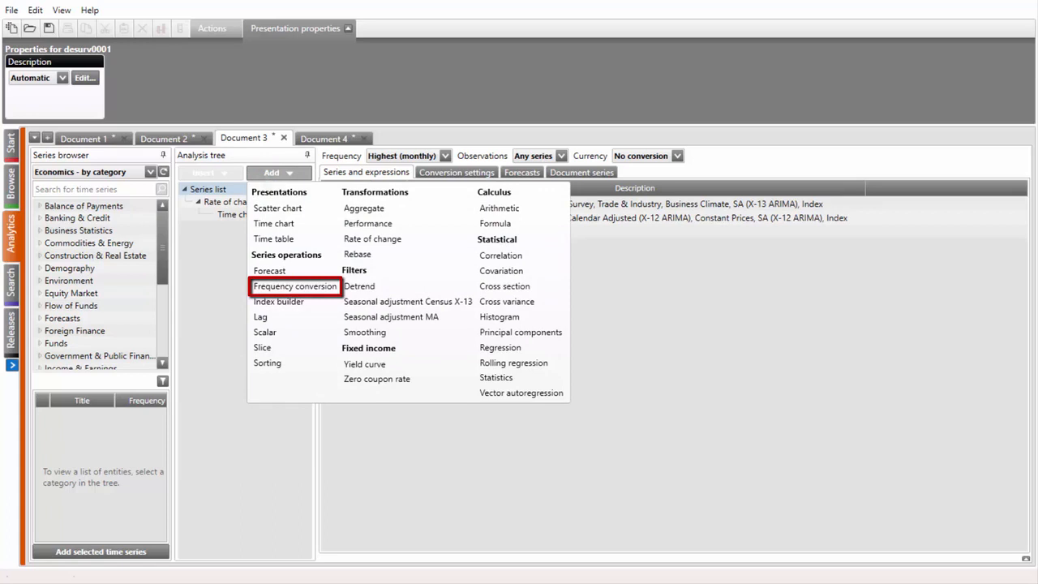
left_click(270, 285)
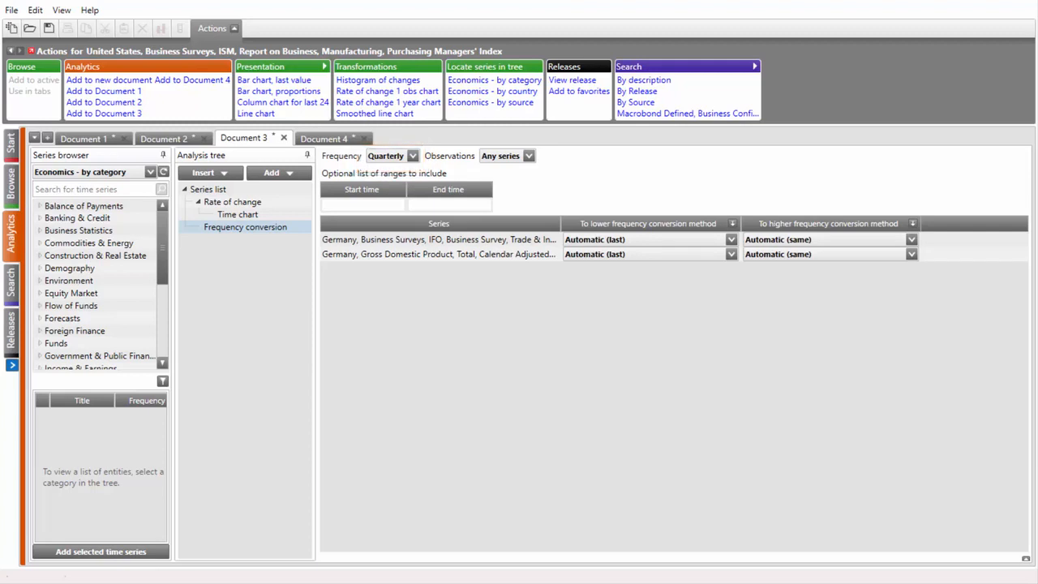
Set the IFO business survey series' lower frequency conversion method to Average and add a time chart after the frequency conversion
left_click(585, 241)
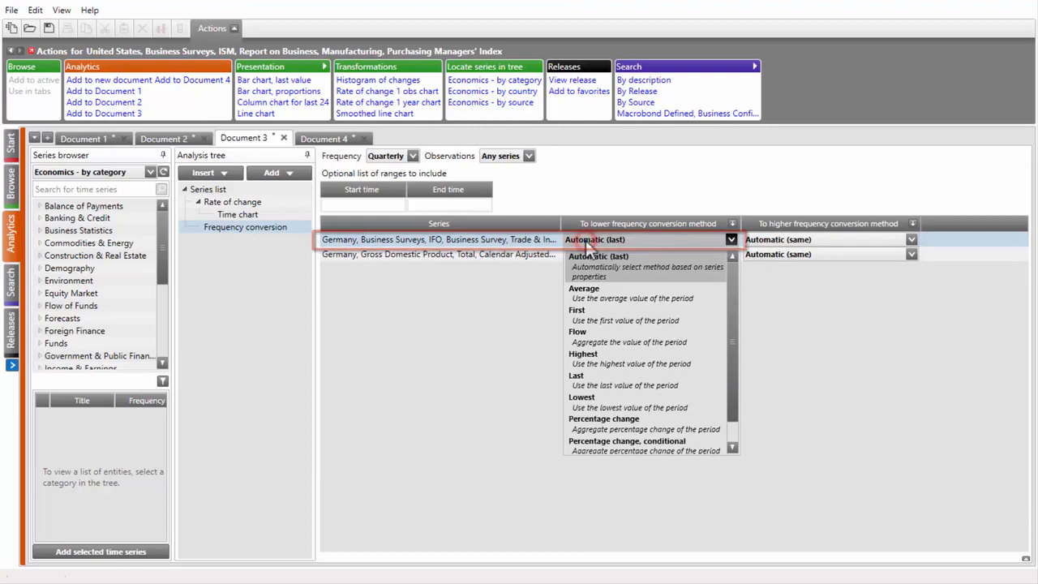
left_click(588, 293)
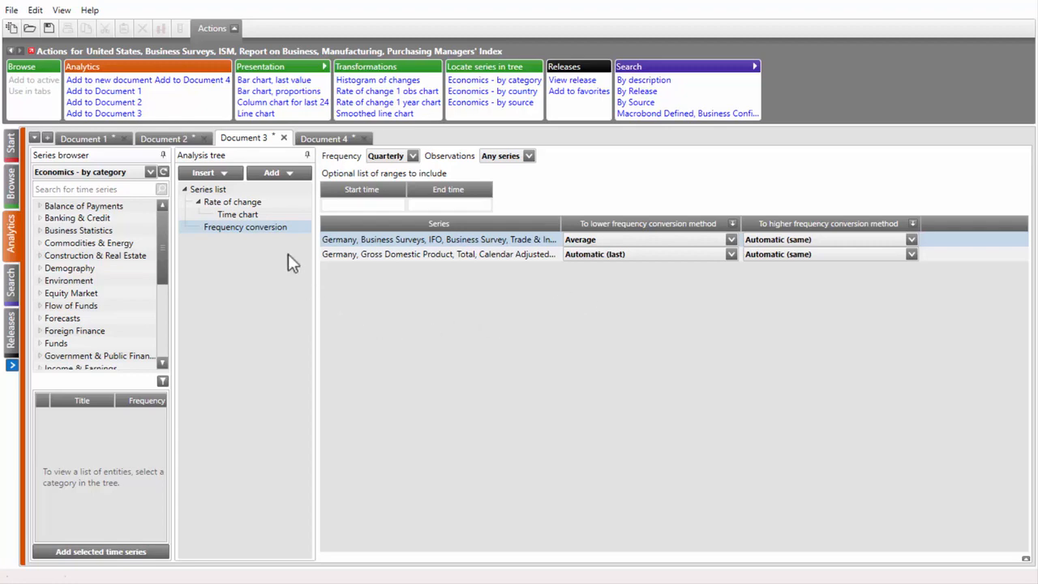
left_click(276, 173)
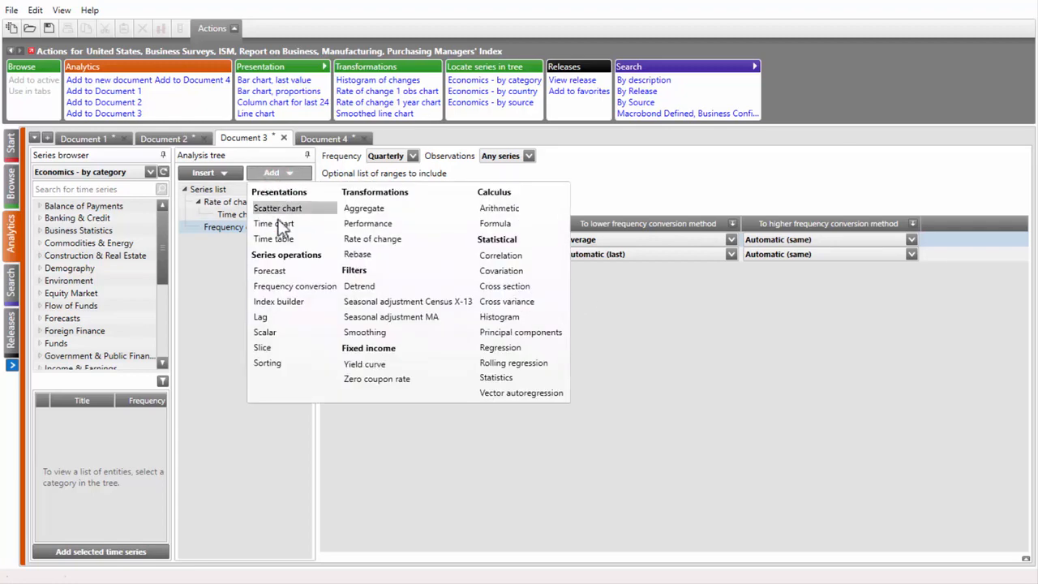
left_click(276, 224)
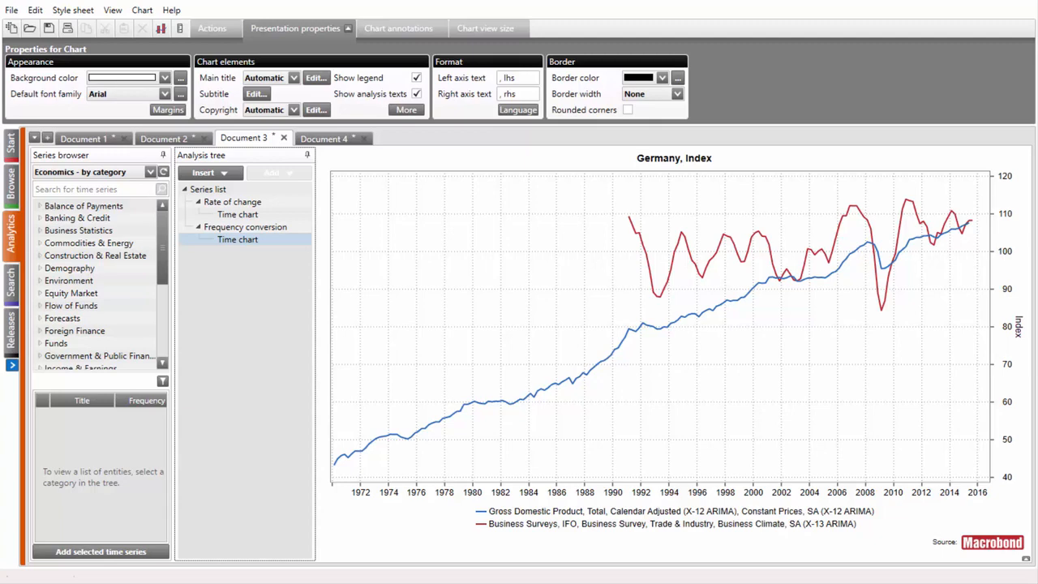
Examine the available higher frequency conversion methods in the series list's conversion settings
left_click(210, 189)
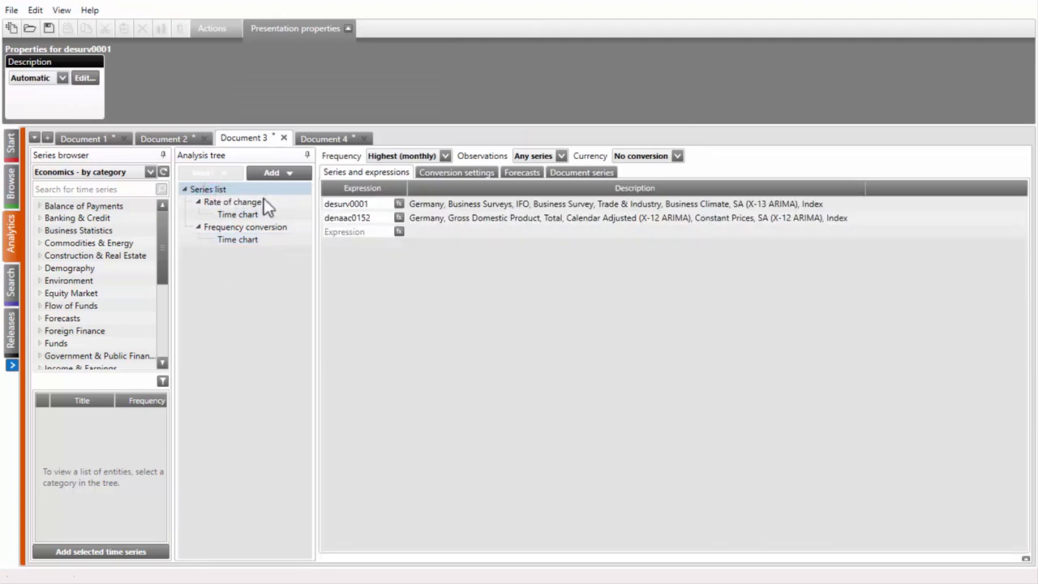
left_click(434, 173)
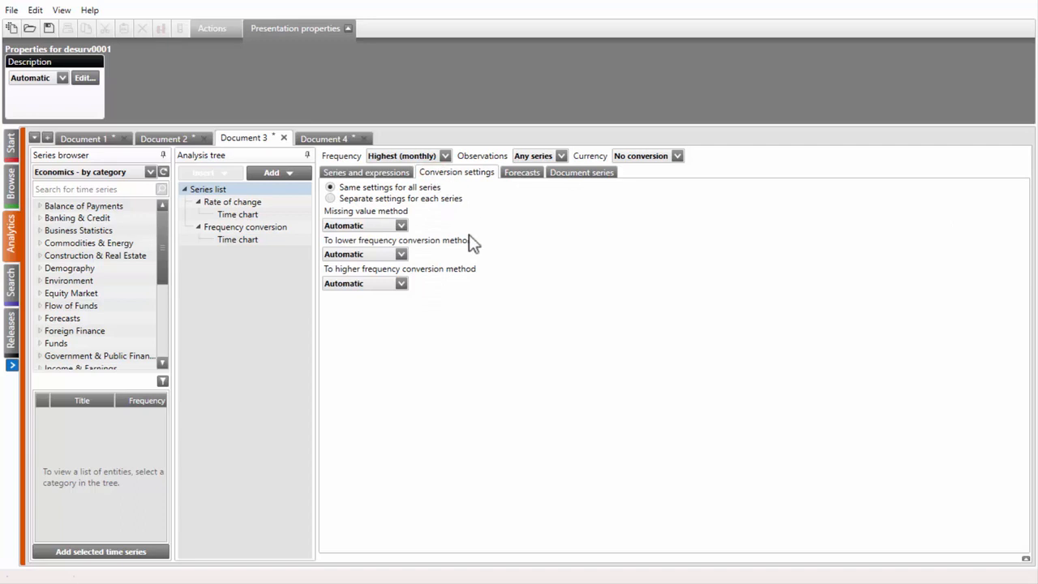
left_click(401, 283)
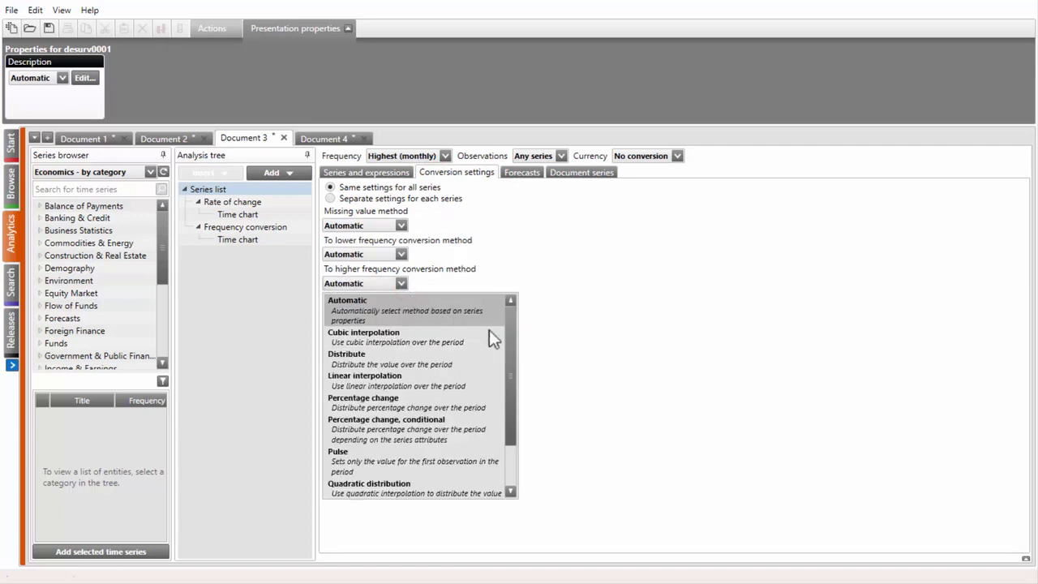
left_click_drag(516, 349, 514, 412)
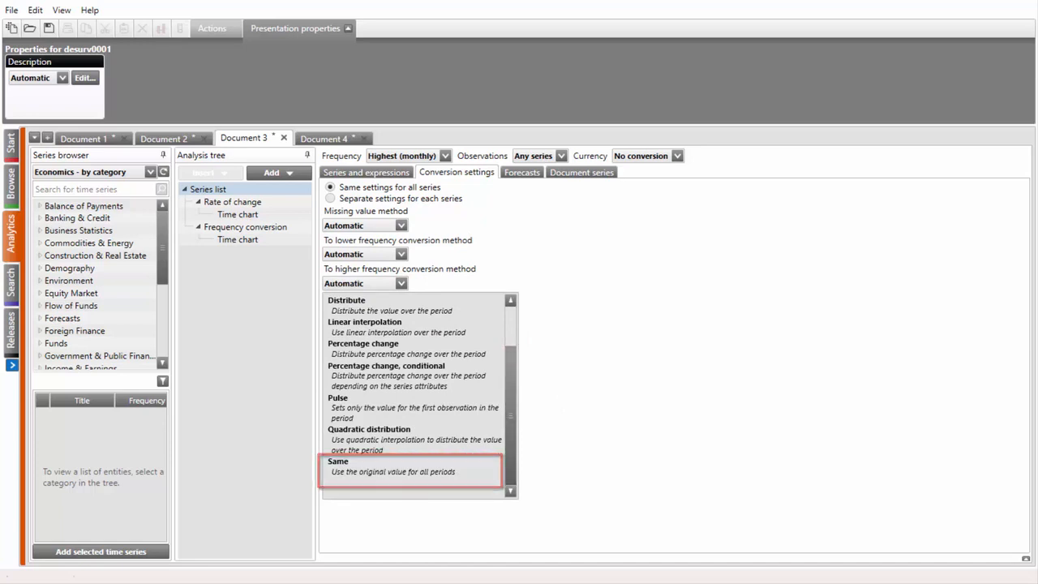
key("Escape")
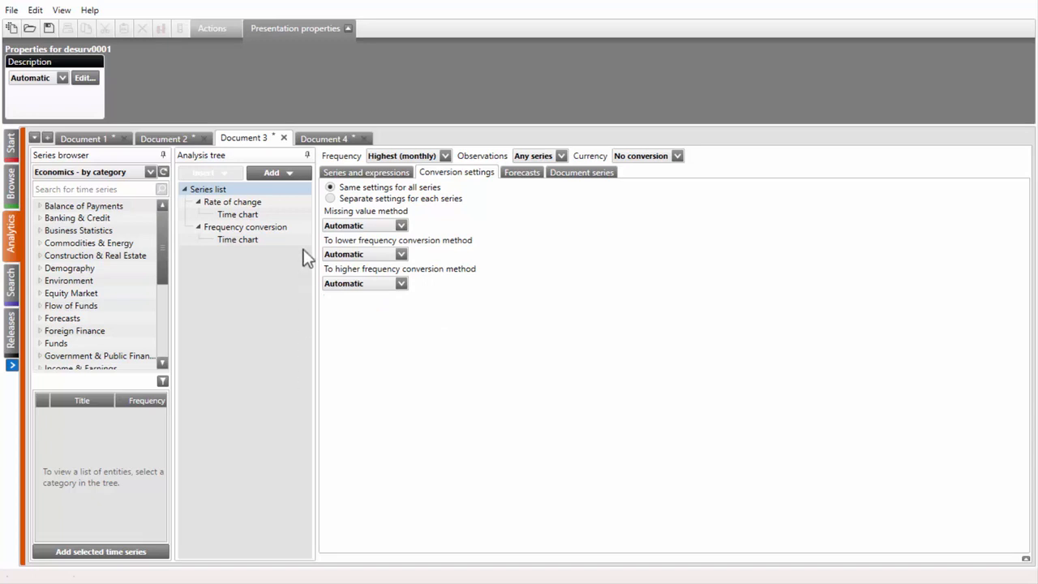
Add a time table to the series list in Document 4
left_click(324, 139)
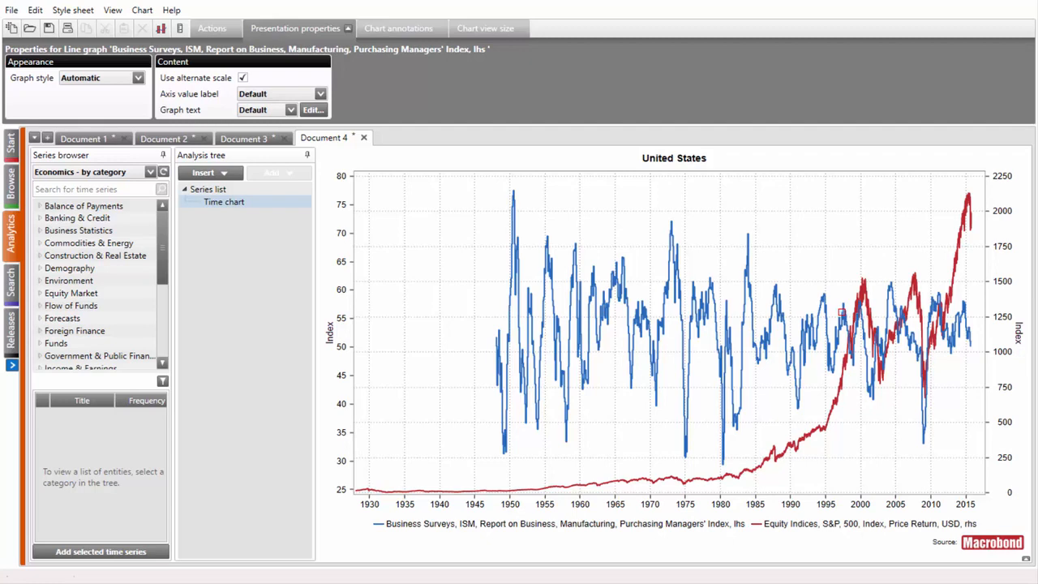
left_click(271, 191)
left_click(274, 174)
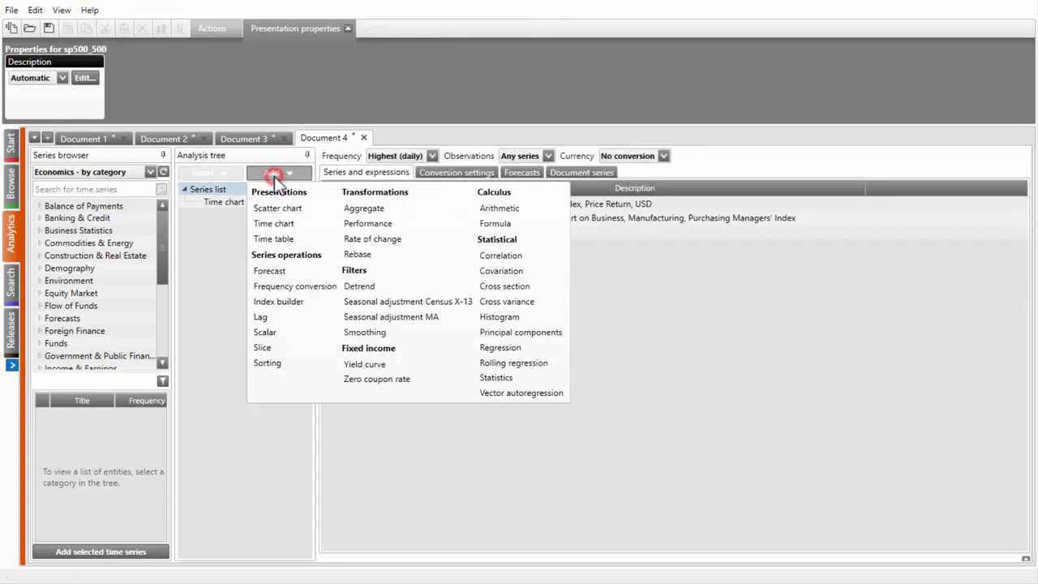
left_click(276, 239)
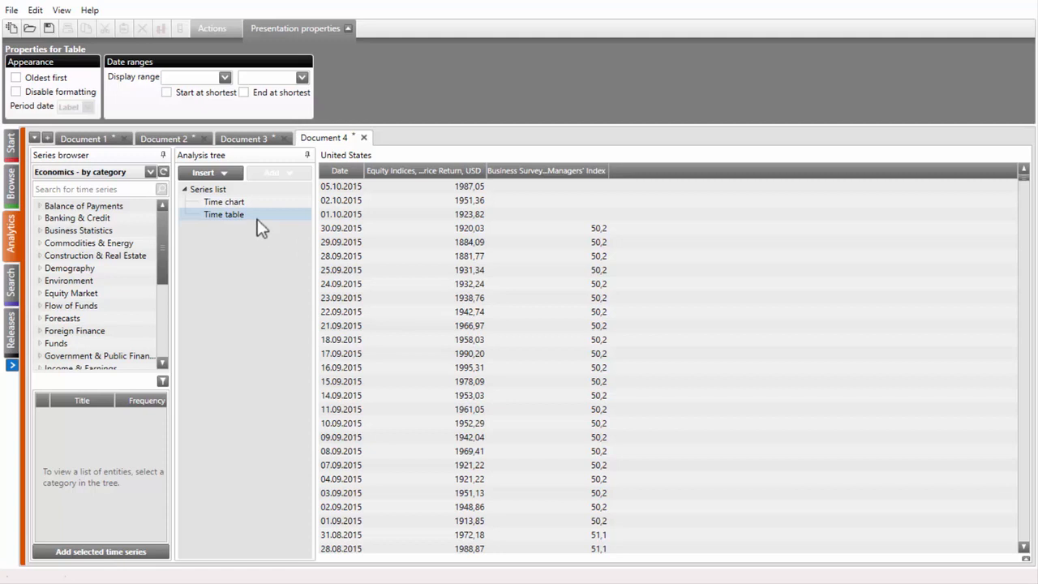
Edit the sp500_500 expression to wrap it in the ExtendToEndOfMonth function, giving ExtendToEndOfMonth(sp500_500)
left_click(233, 188)
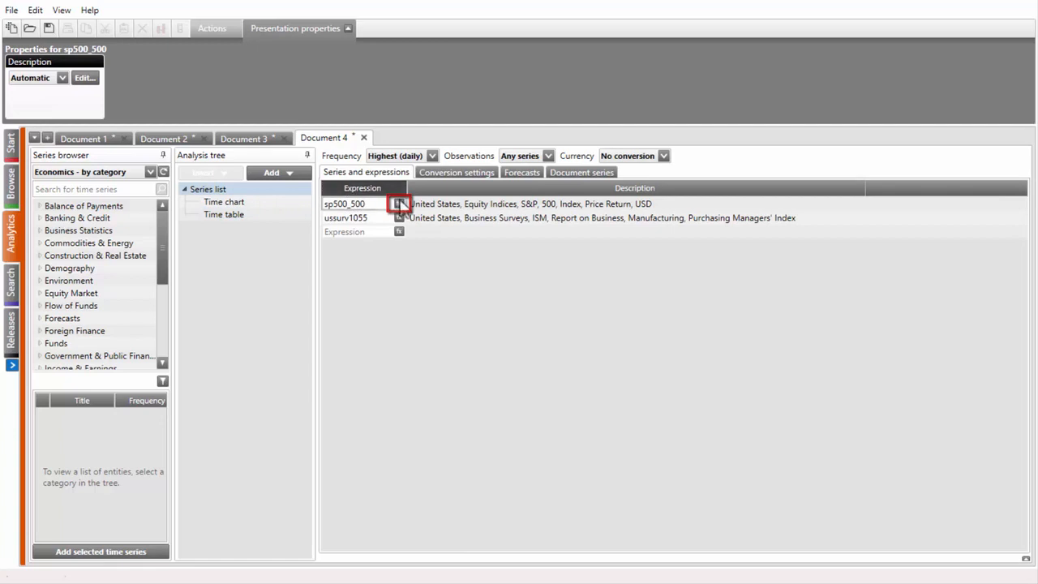
left_click(399, 203)
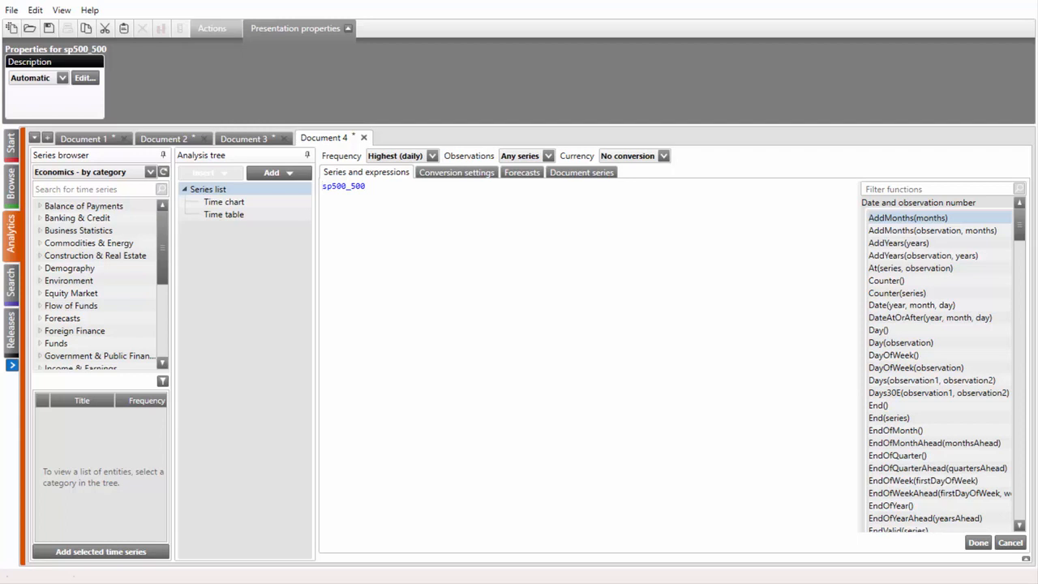
key("End")
key("shift+Home")
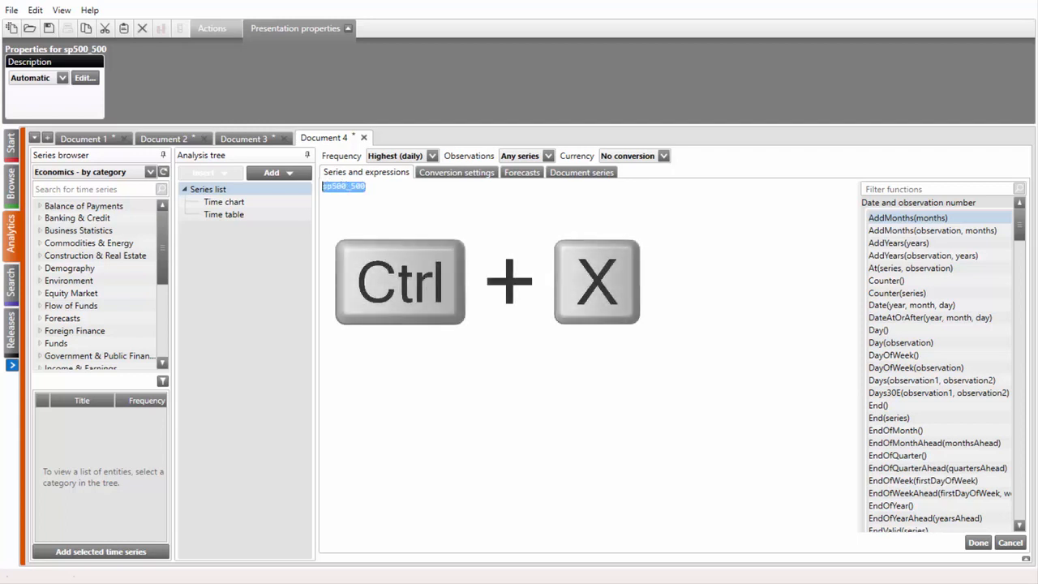
key("ctrl+x")
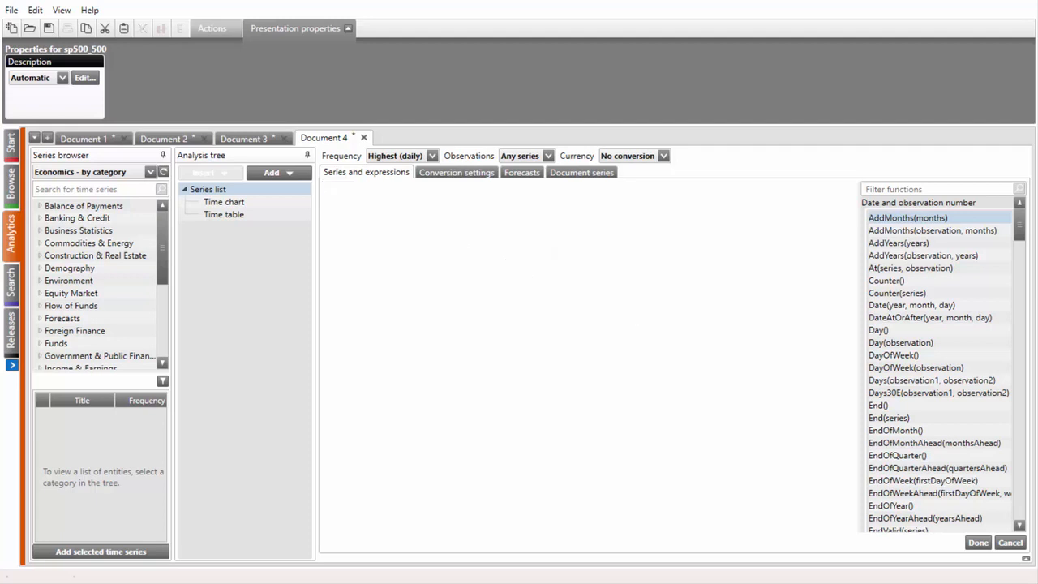
type("e")
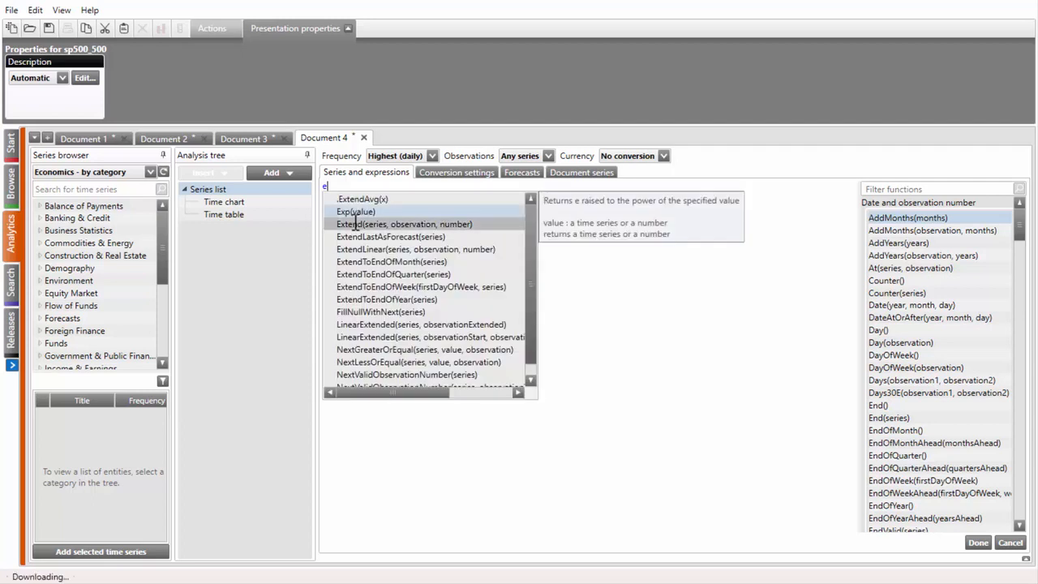
type("xtend")
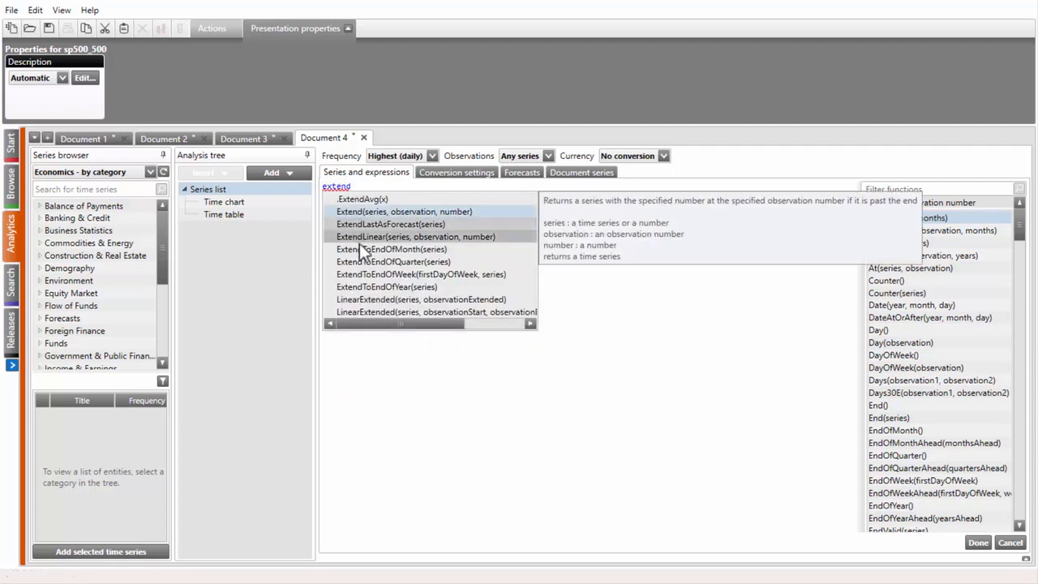
left_click(361, 250)
double_click(362, 251)
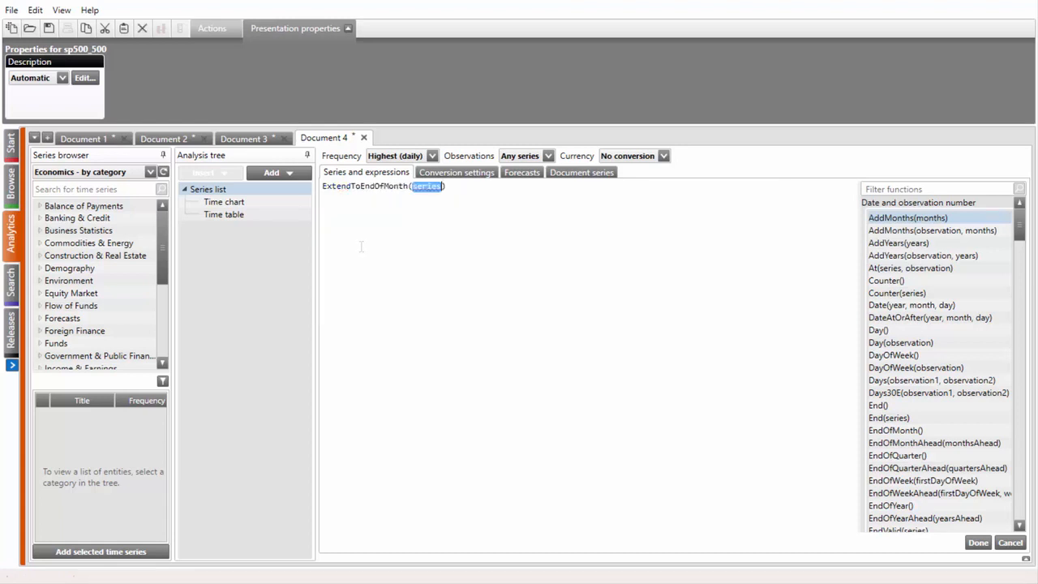
key("ctrl+v")
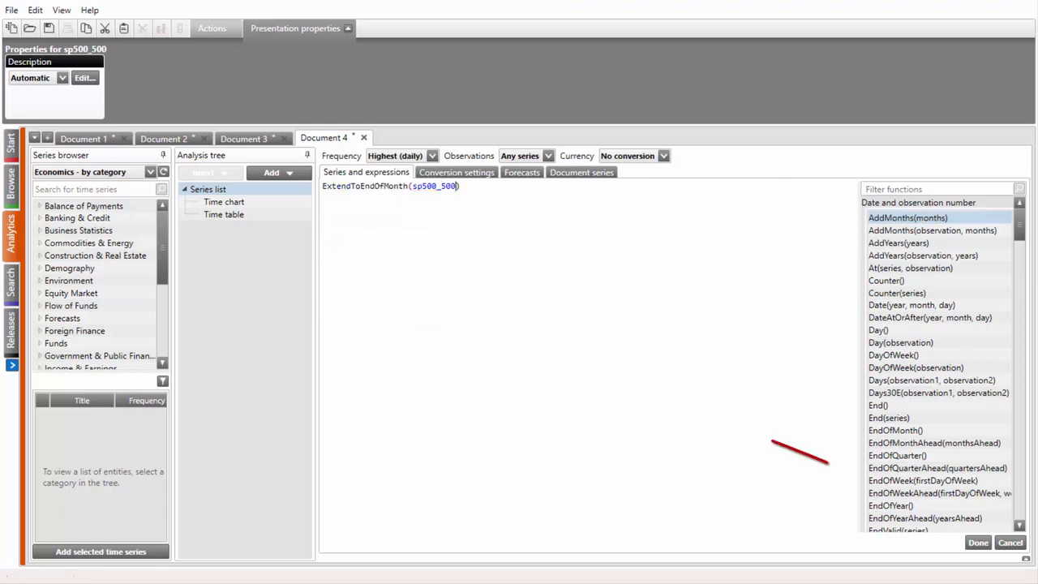
Apply the ExtendToEndOfMonth expression and inspect the resulting values in the time table
left_click(977, 543)
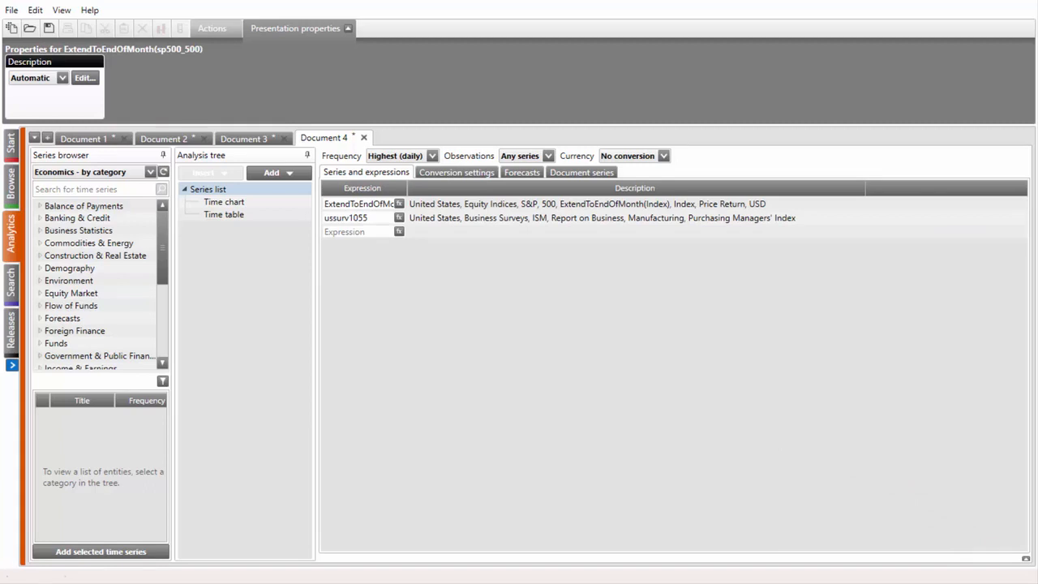
left_click(240, 216)
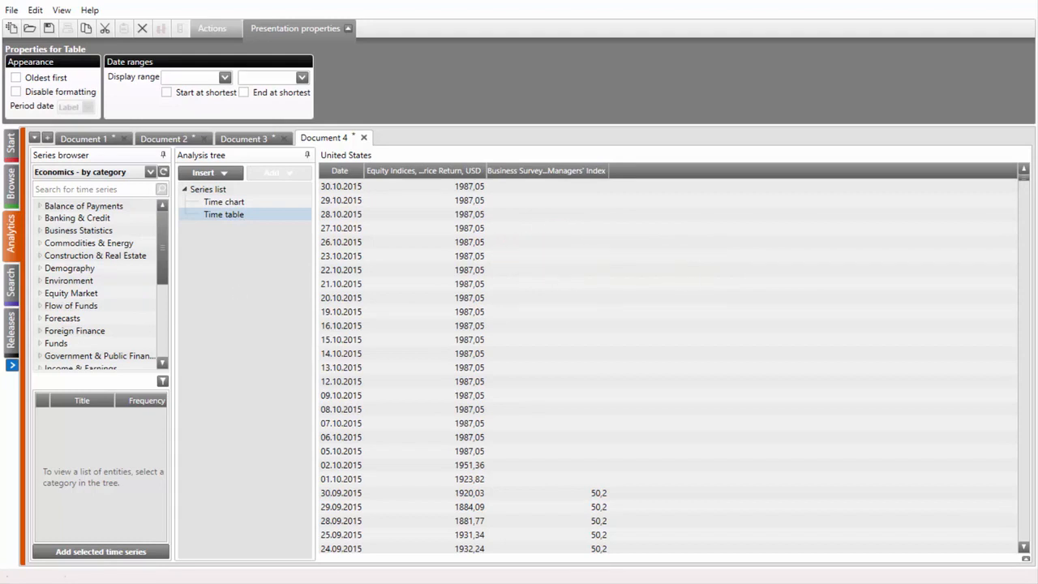
left_click(237, 189)
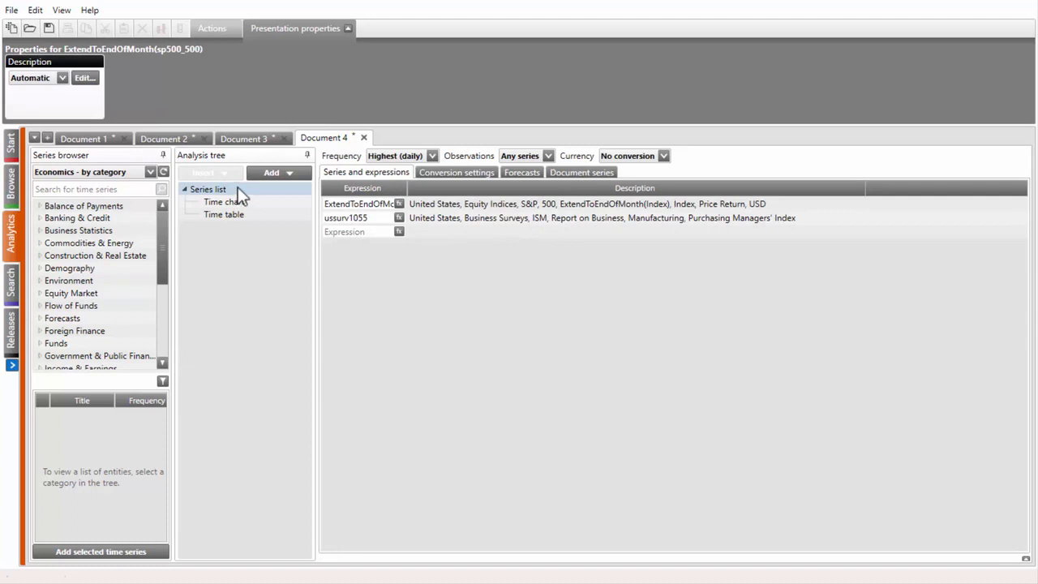
Add a Frequency conversion set to Monthly, with the S&P 500 series' lower frequency conversion method set to Average
left_click(255, 174)
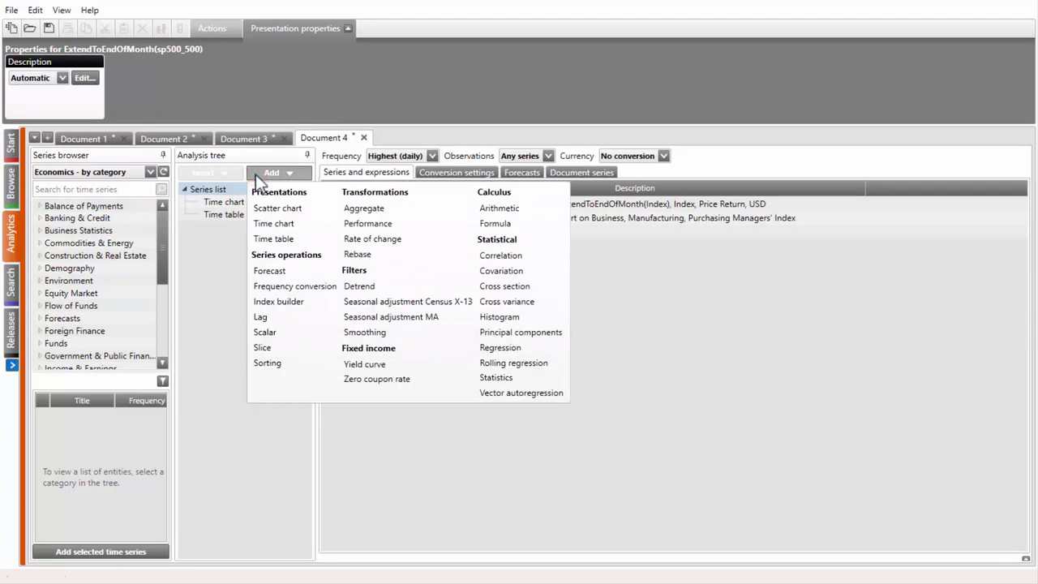
left_click(274, 286)
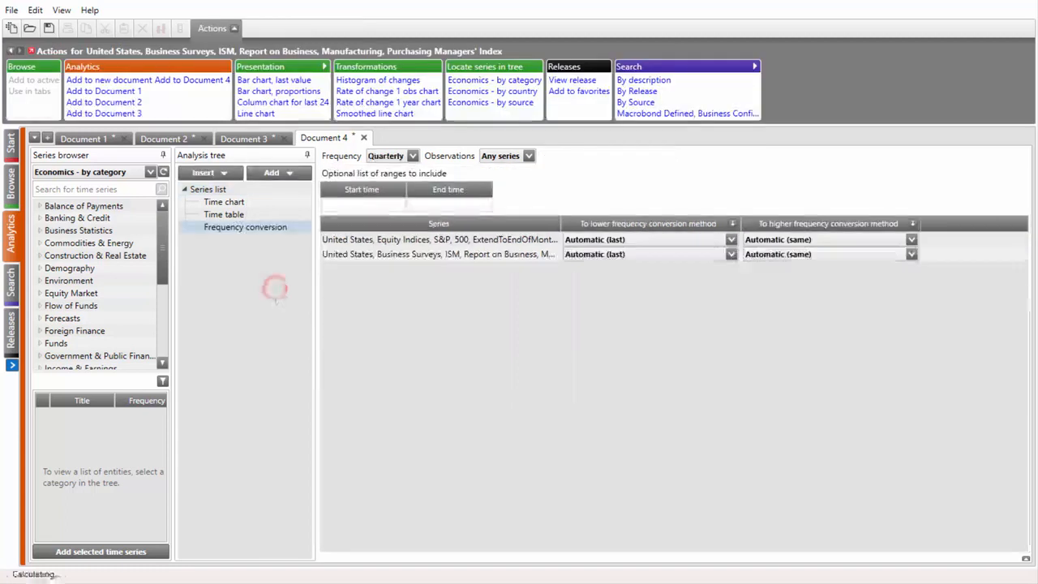
left_click(379, 158)
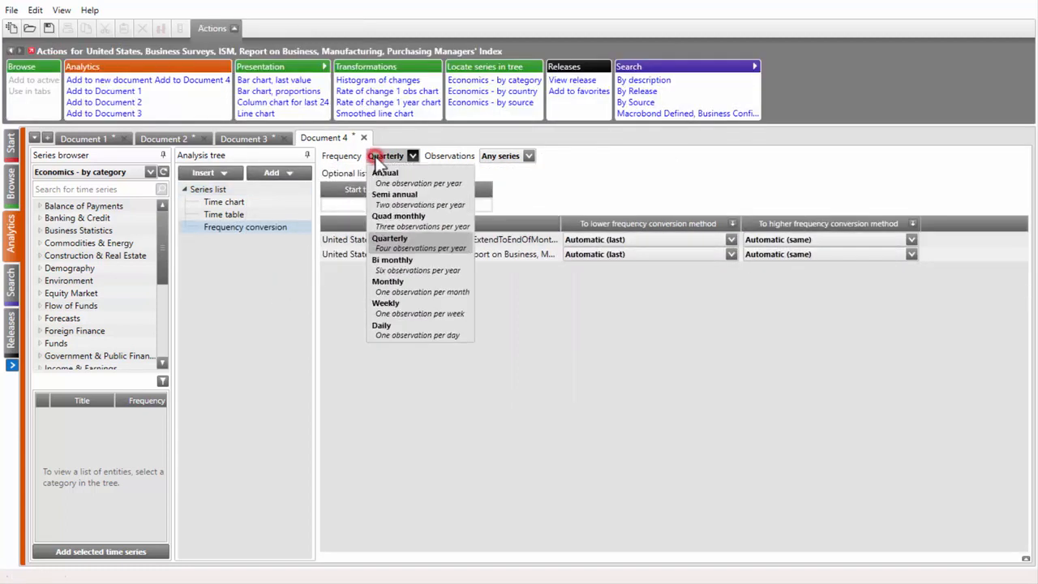
left_click(395, 287)
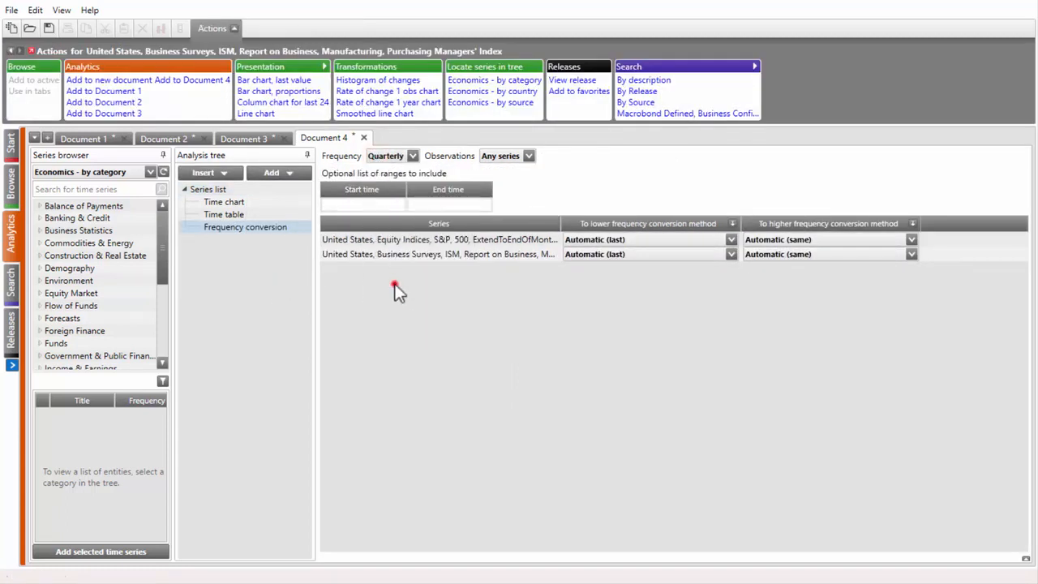
left_click(571, 239)
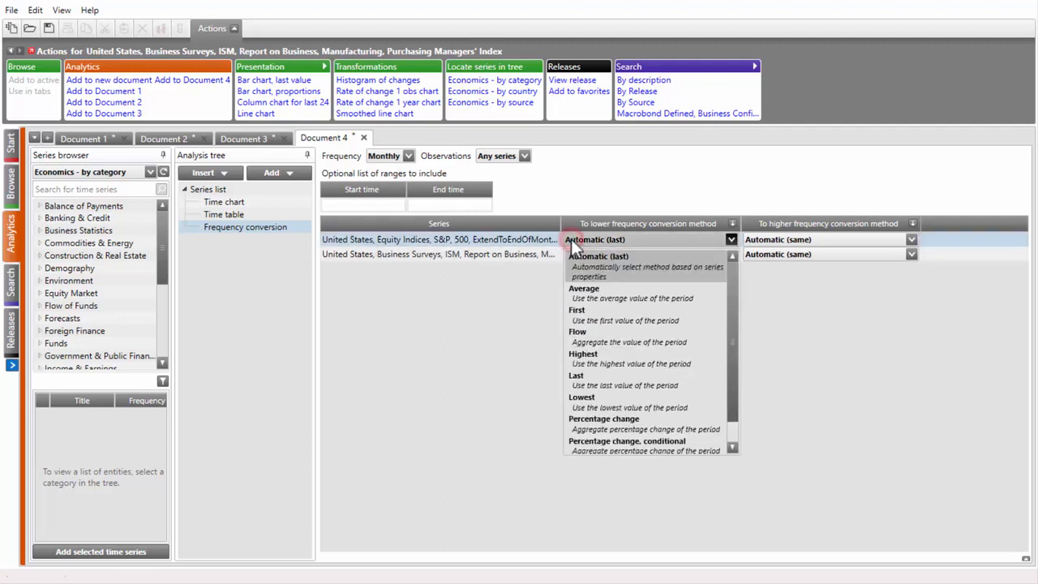
left_click(585, 290)
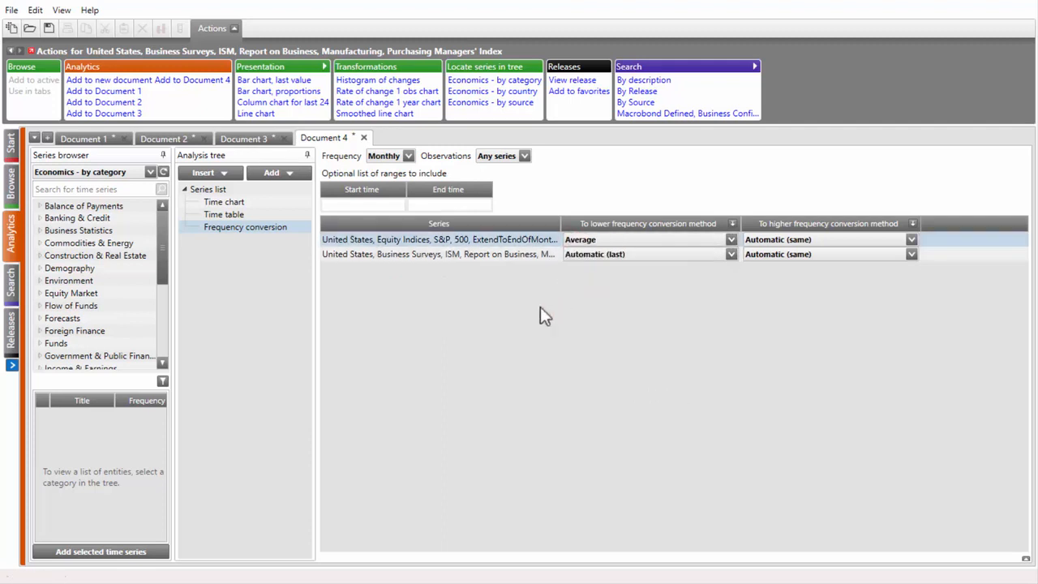
Add a time chart after the Frequency conversion operation
left_click(283, 173)
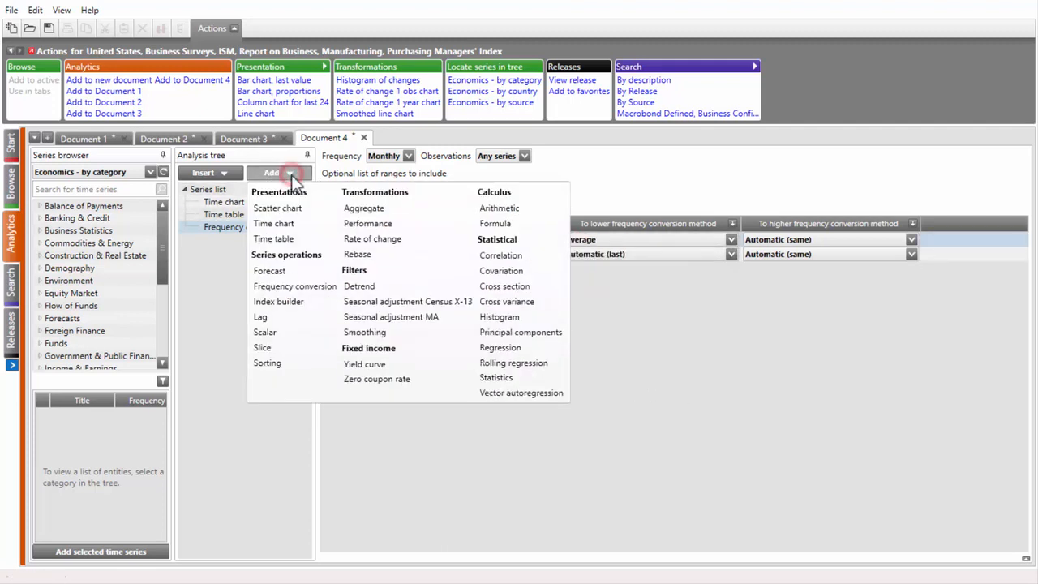
left_click(284, 224)
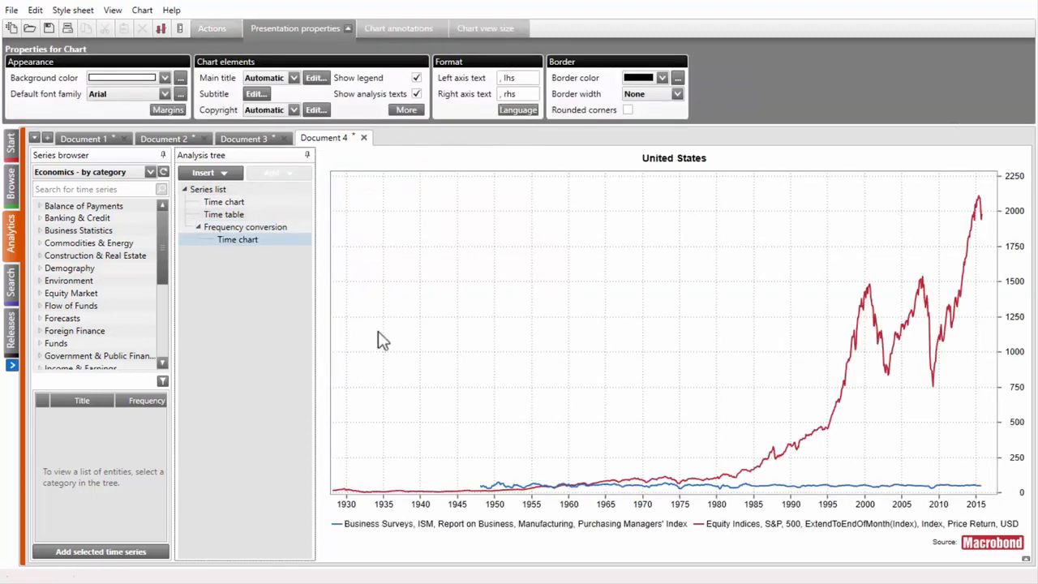
Put the ISM Purchasing Managers' Index line on the alternate scale and narrow the time axis to about 7/2013–9/2016
left_click(773, 486)
left_click(773, 486)
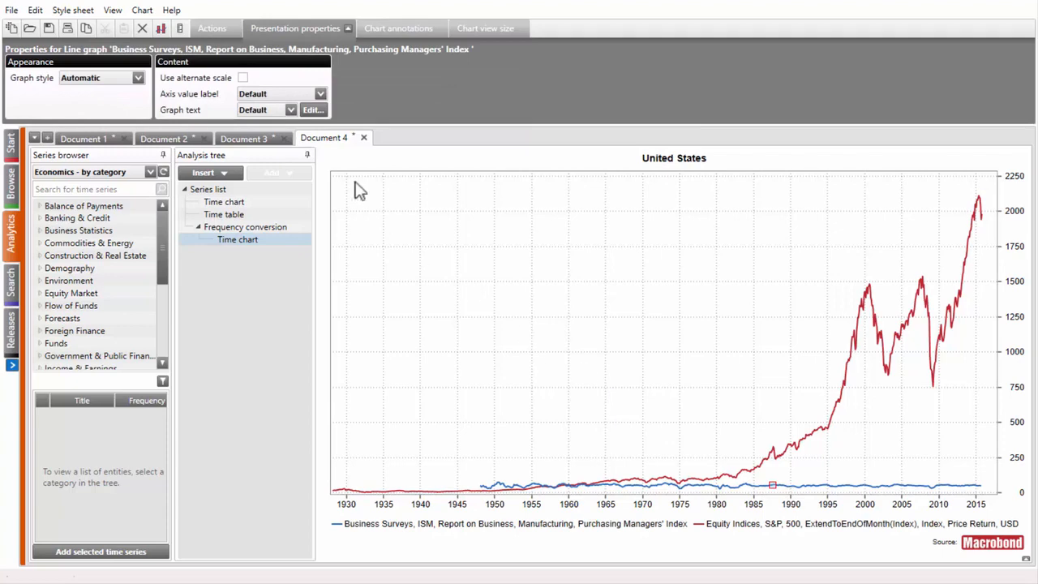
left_click(242, 78)
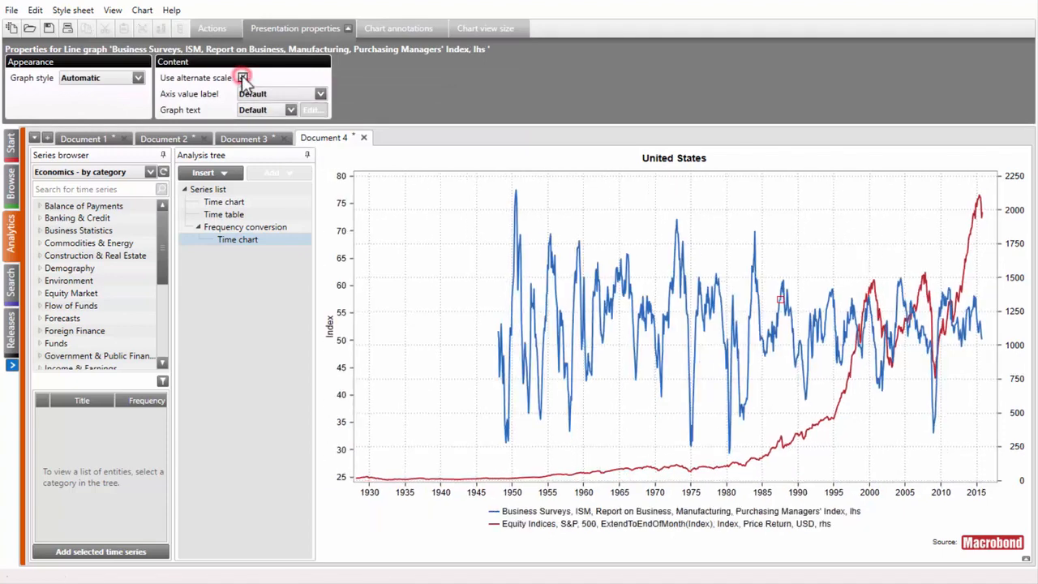
left_click(977, 491)
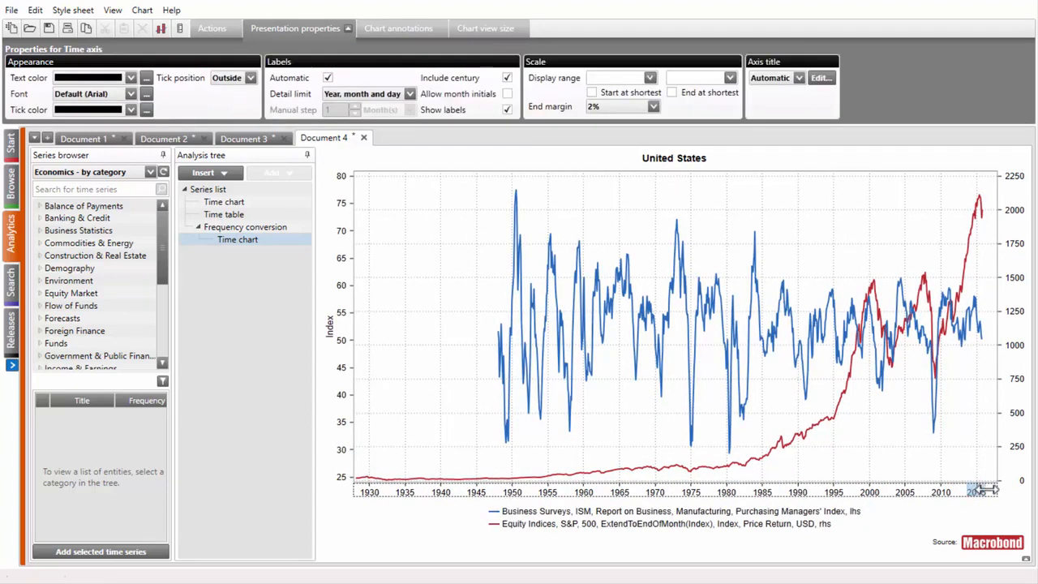
left_click_drag(994, 488, 966, 489)
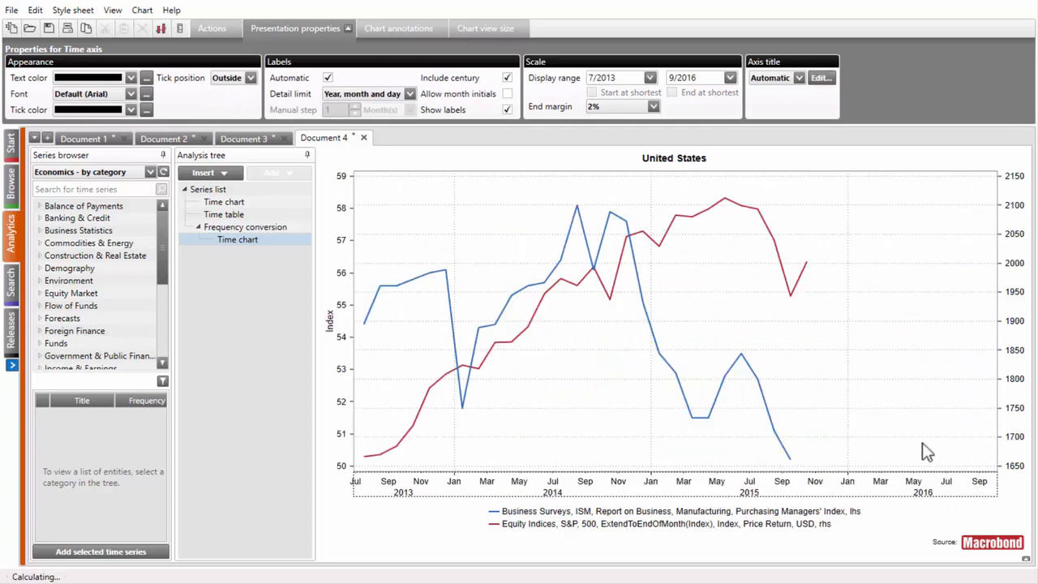